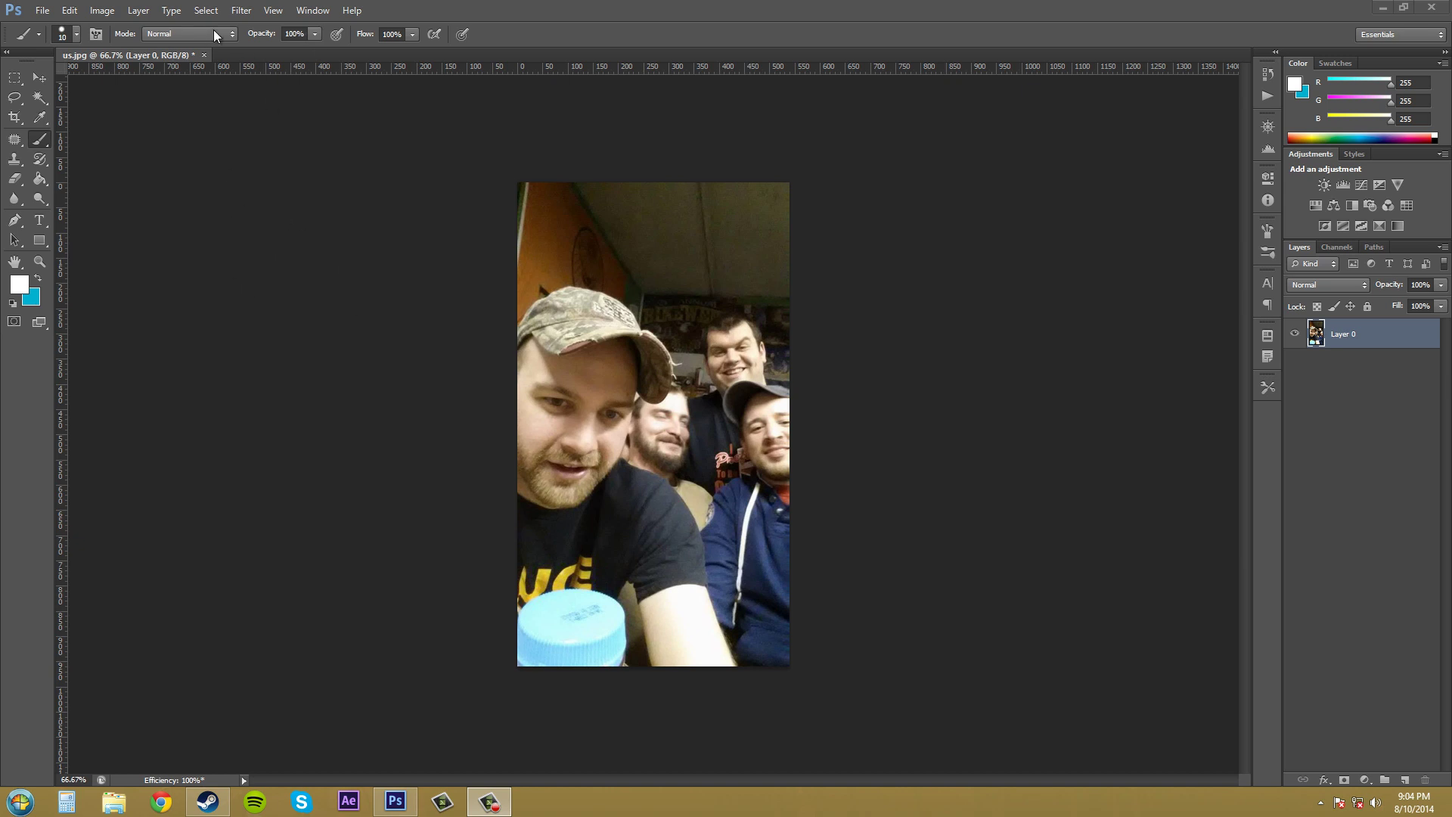
pyautogui.click(240, 14)
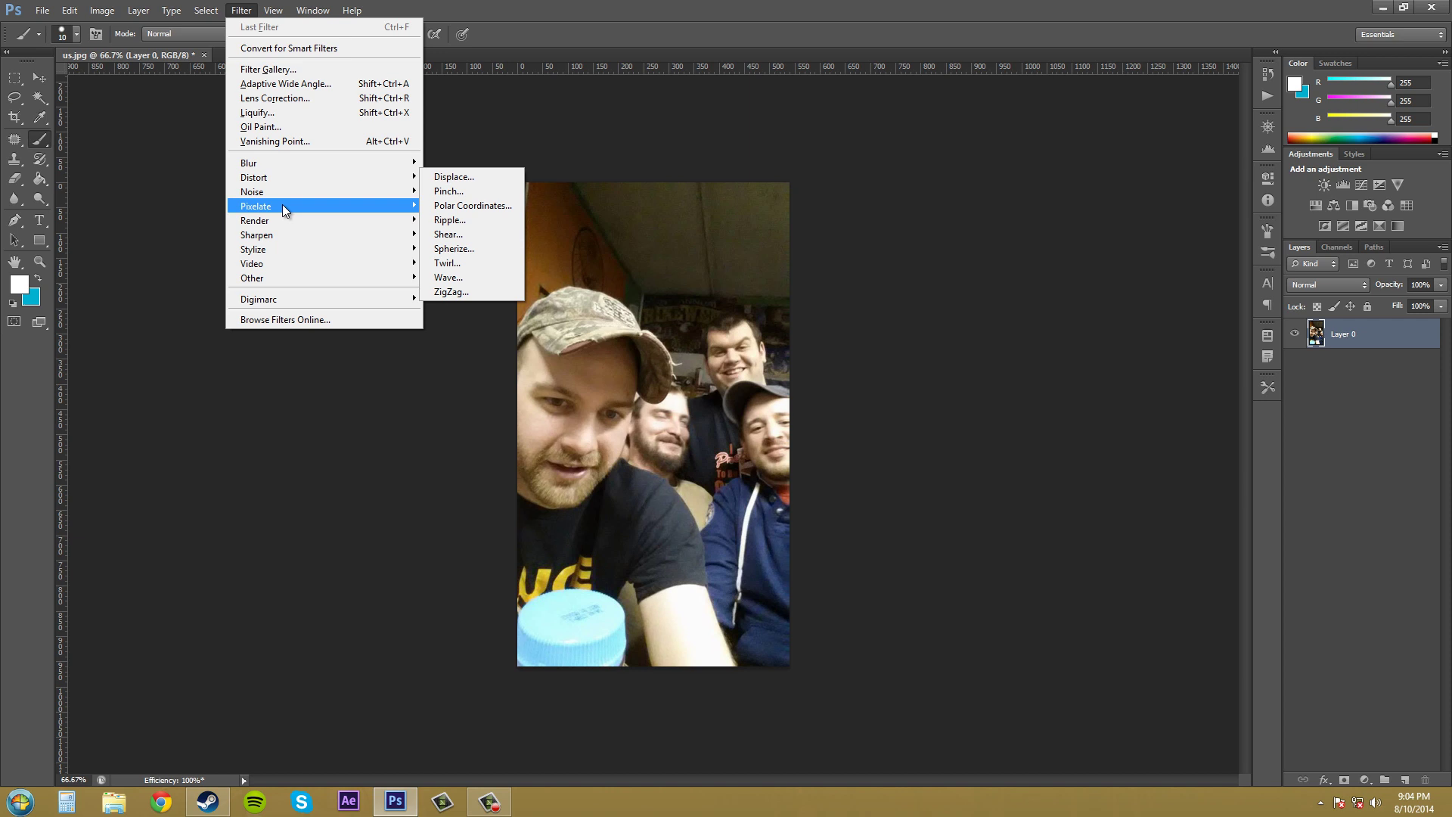
pyautogui.moveTo(294, 261)
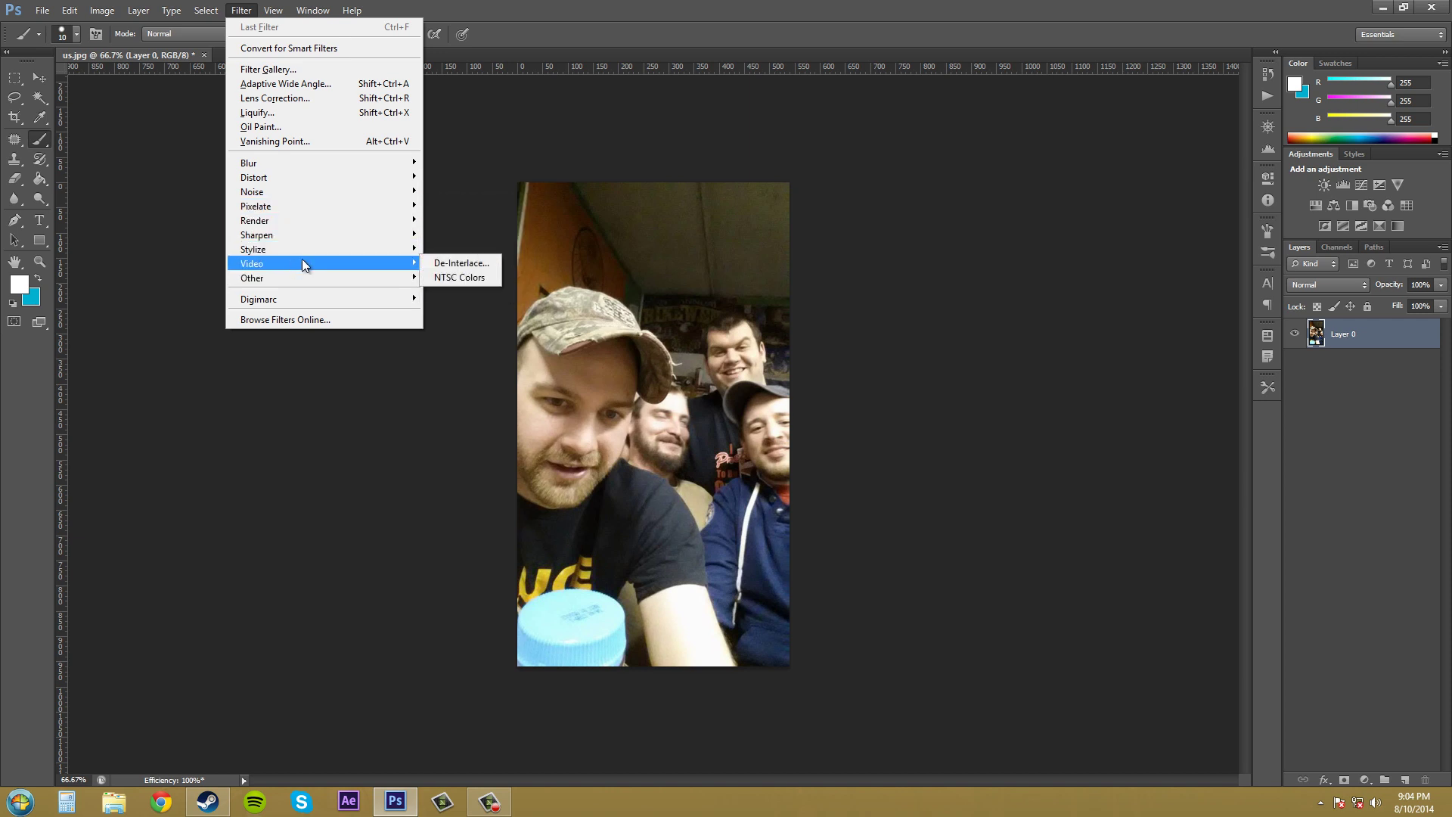
pyautogui.moveTo(324, 219)
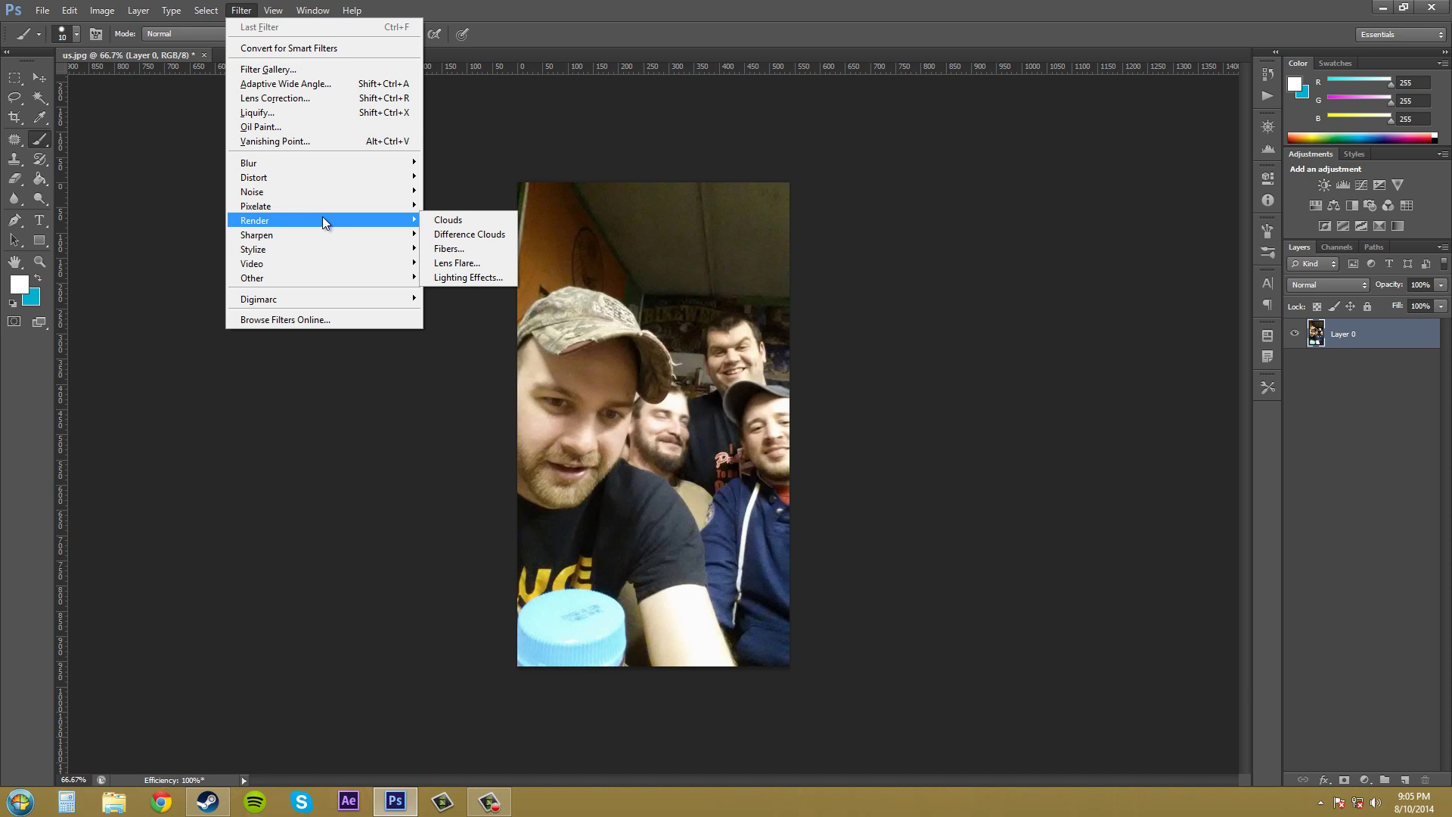
pyautogui.click(1041, 279)
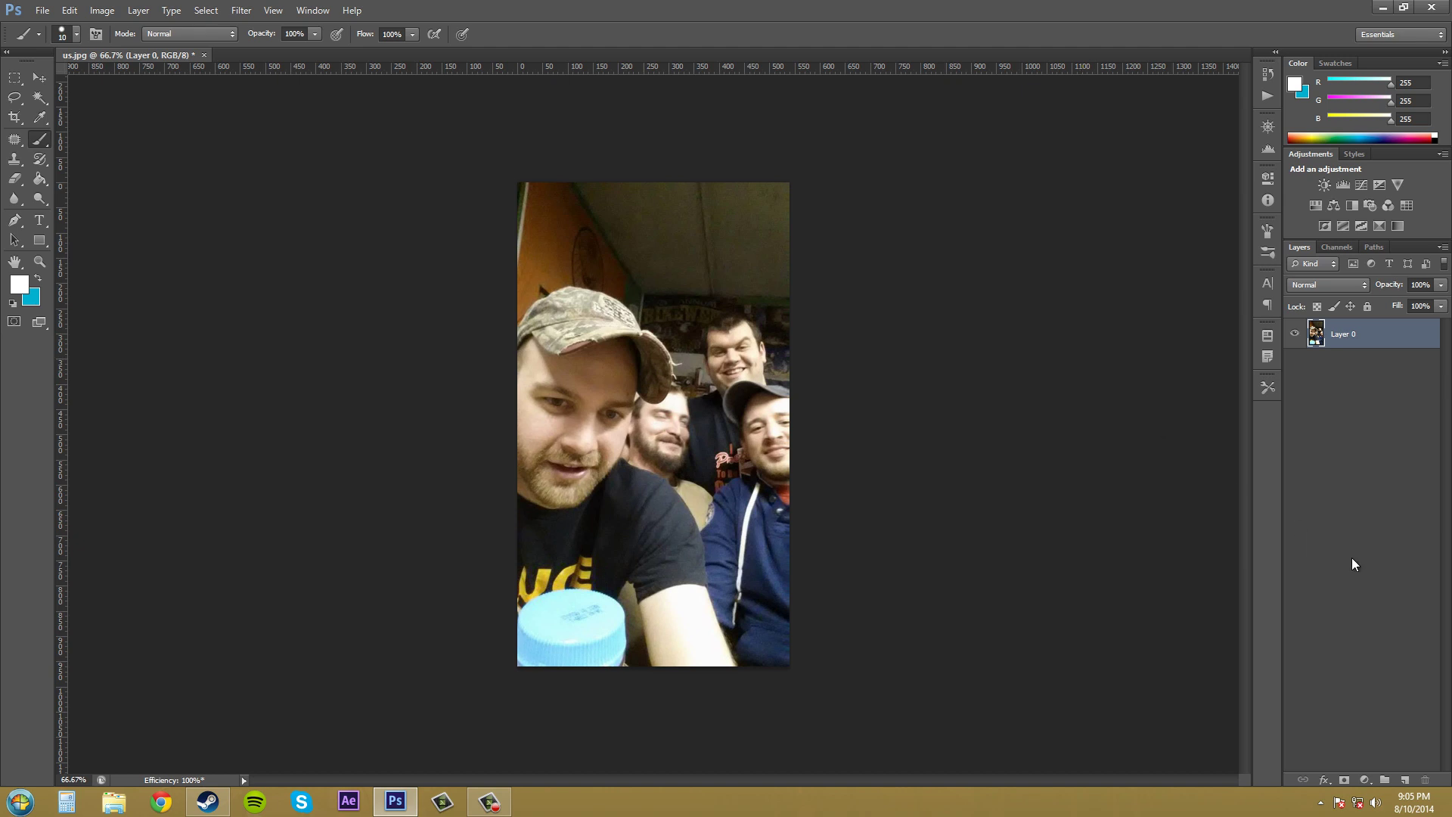
pyautogui.hotkey('alt', 'Tab')
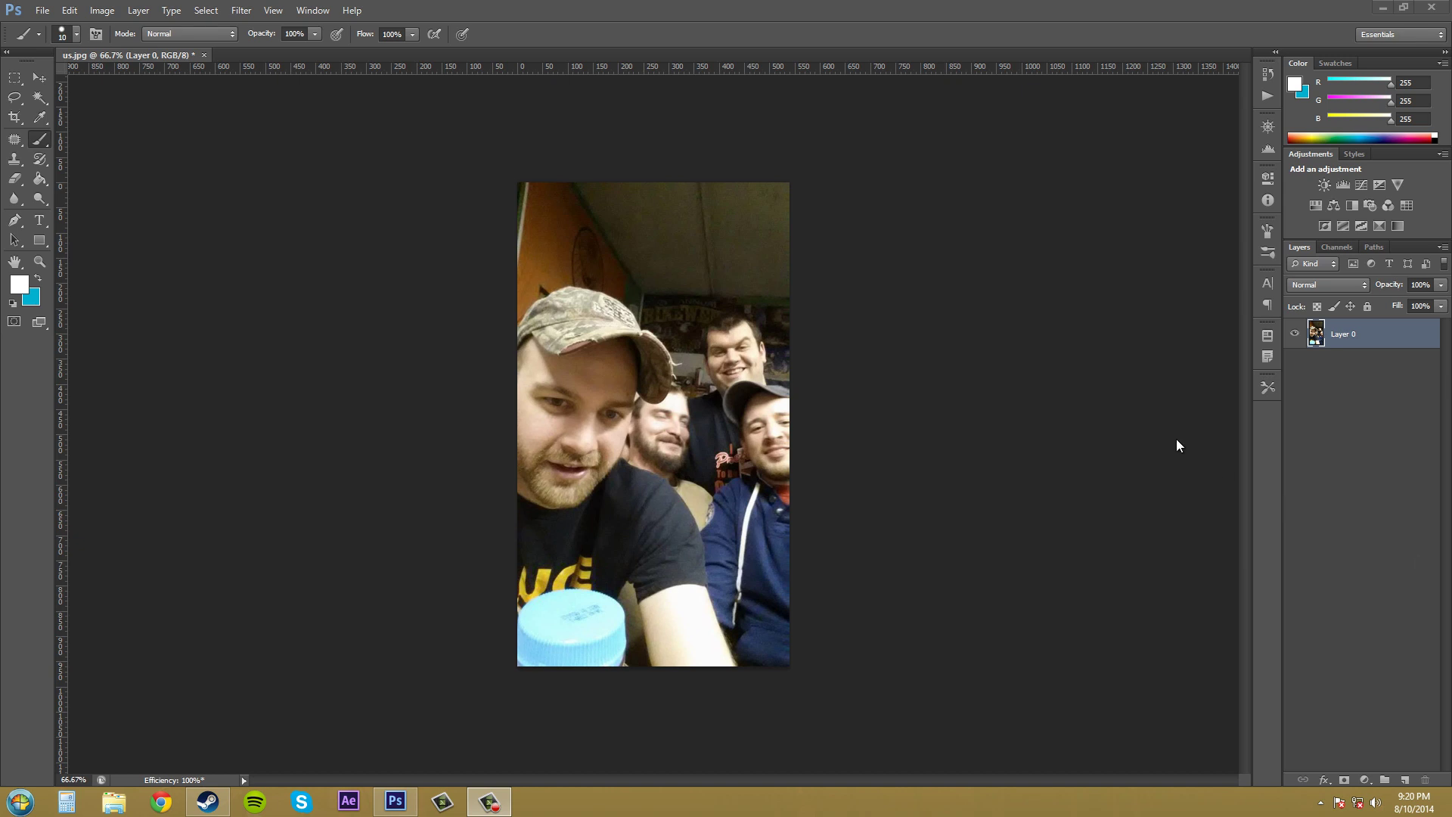
pyautogui.click(921, 399)
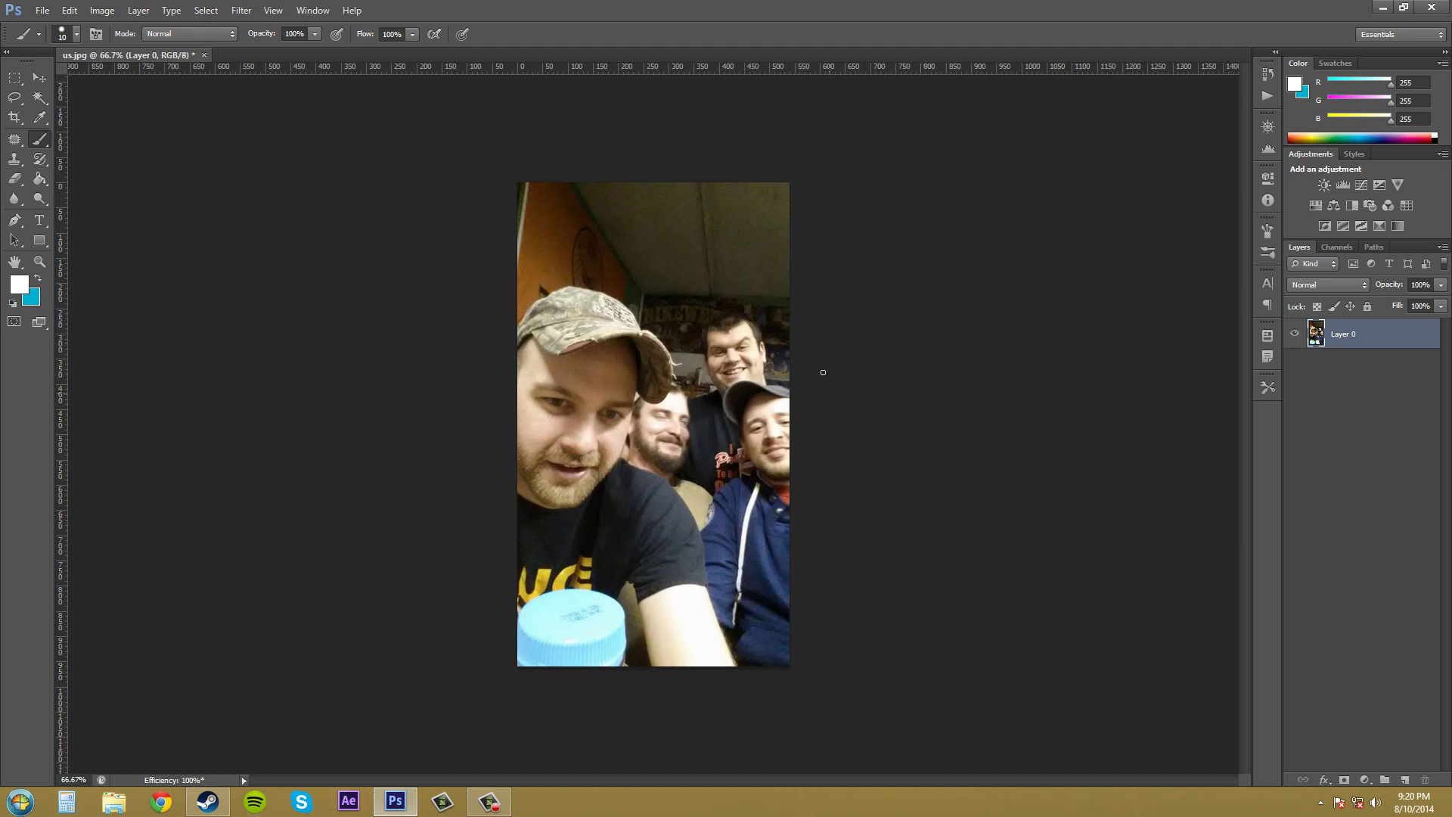
# - Open the Add Noise filter for the photo layer, clear of the image, and toggle its preview to compare
pyautogui.click(241, 11)
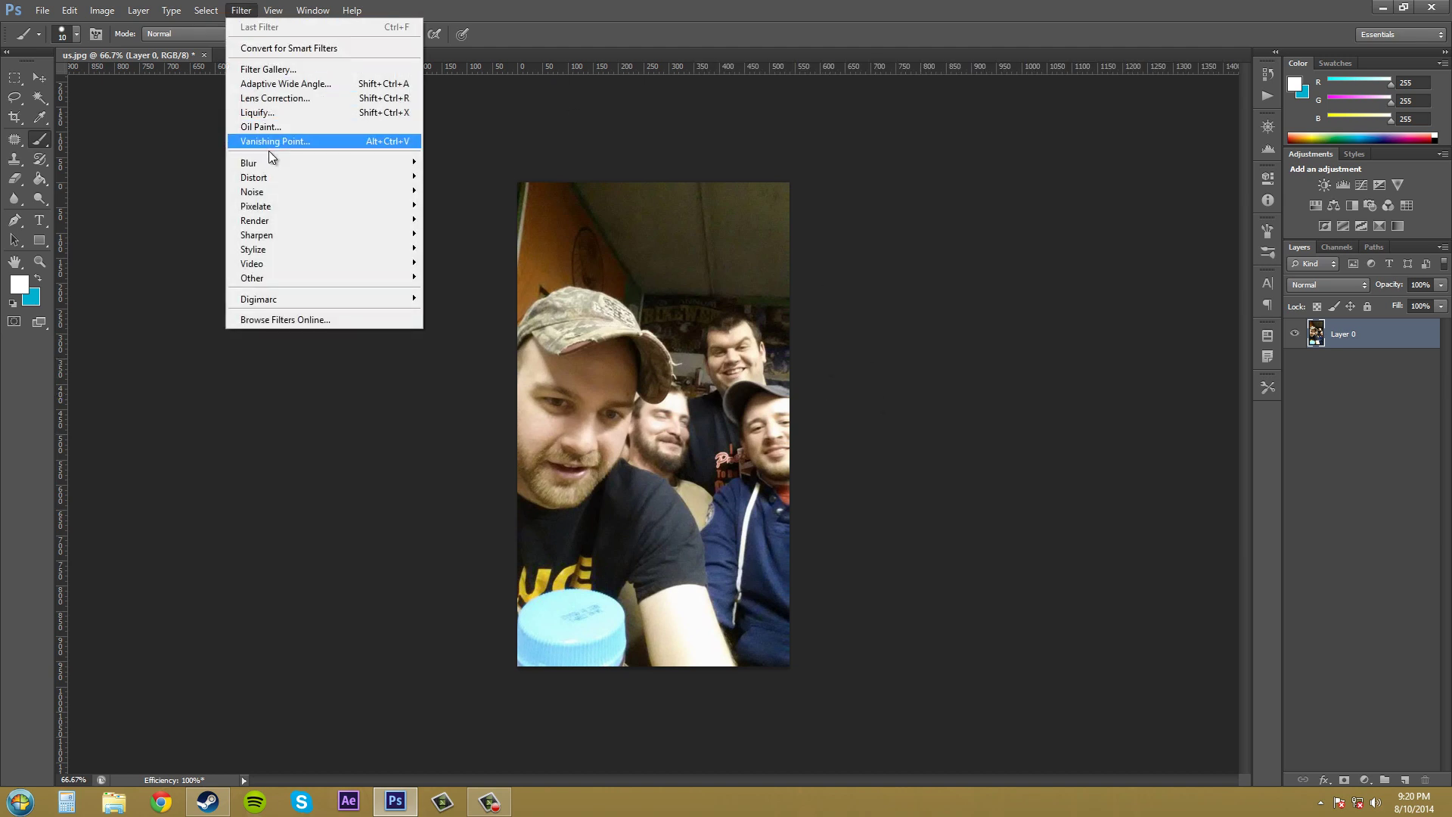
pyautogui.moveTo(275, 167)
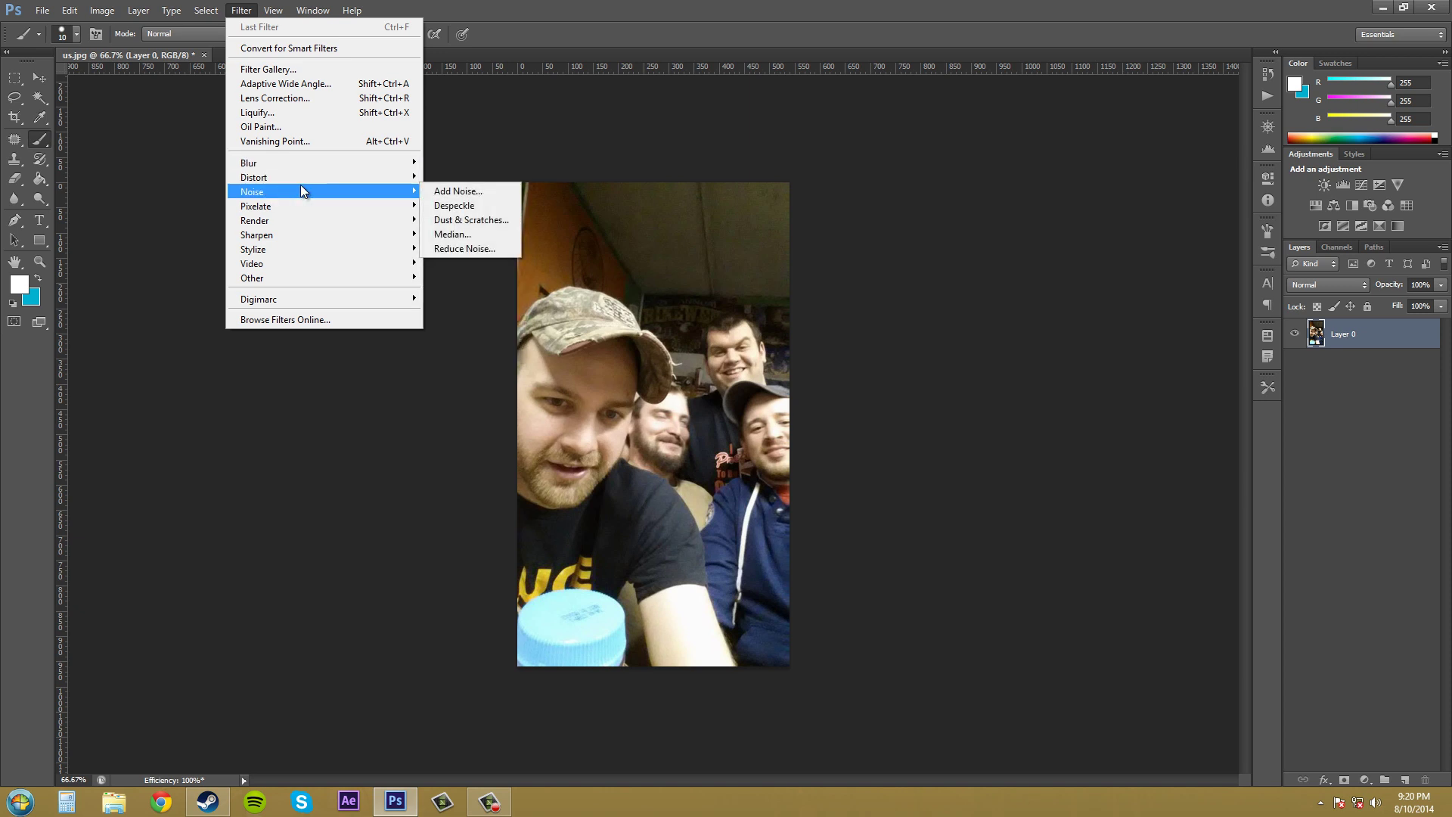
pyautogui.click(459, 190)
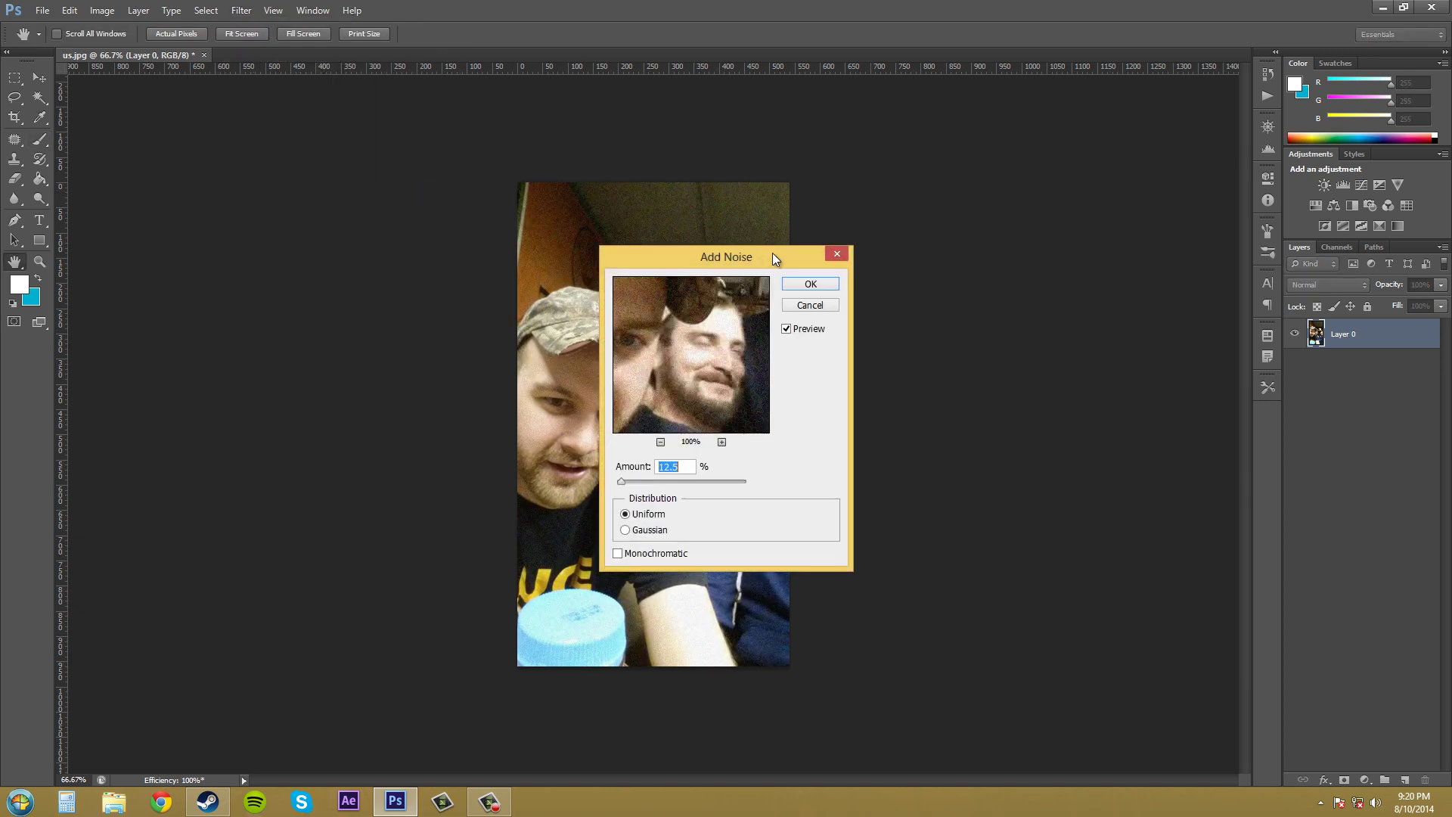
pyautogui.moveTo(716, 247); pyautogui.dragTo(980, 239)
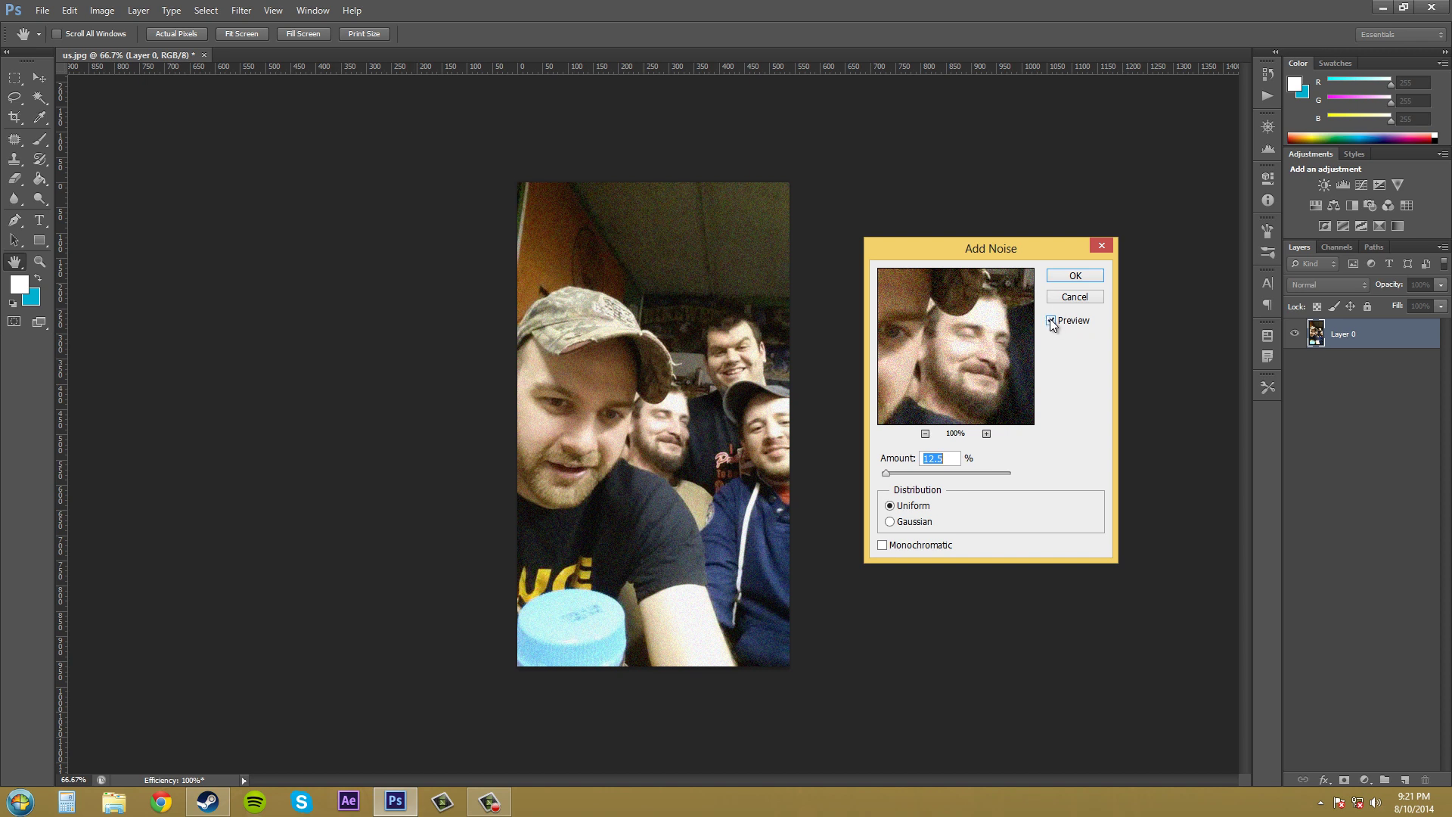
pyautogui.click(1050, 319)
pyautogui.click(1056, 324)
# - Zoom the Add Noise preview out to 25% and back in to 67% to inspect the grain
pyautogui.click(925, 433)
pyautogui.click(925, 434)
pyautogui.click(925, 433)
pyautogui.click(925, 433)
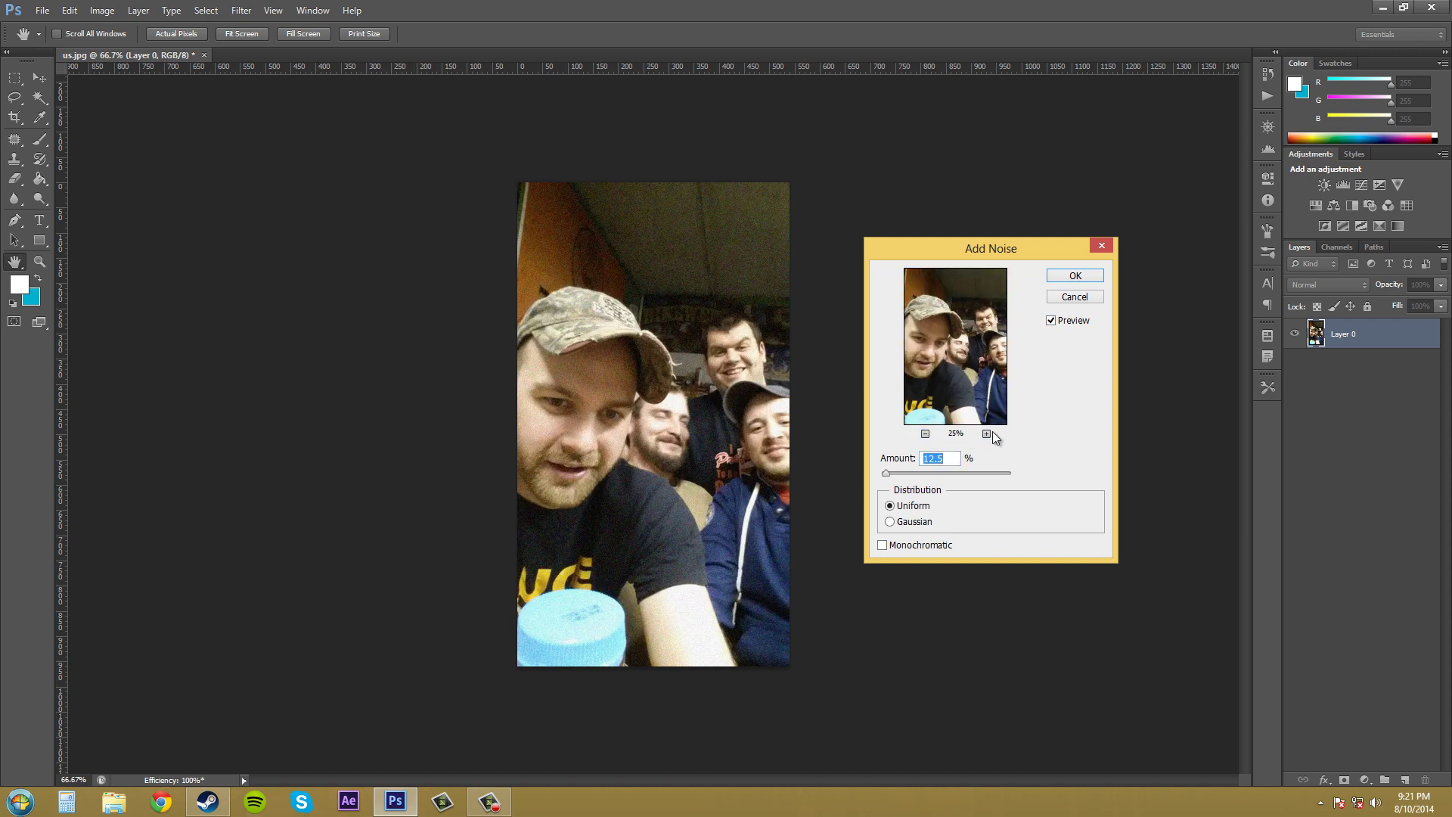
pyautogui.click(986, 433)
pyautogui.click(986, 433)
pyautogui.click(986, 433)
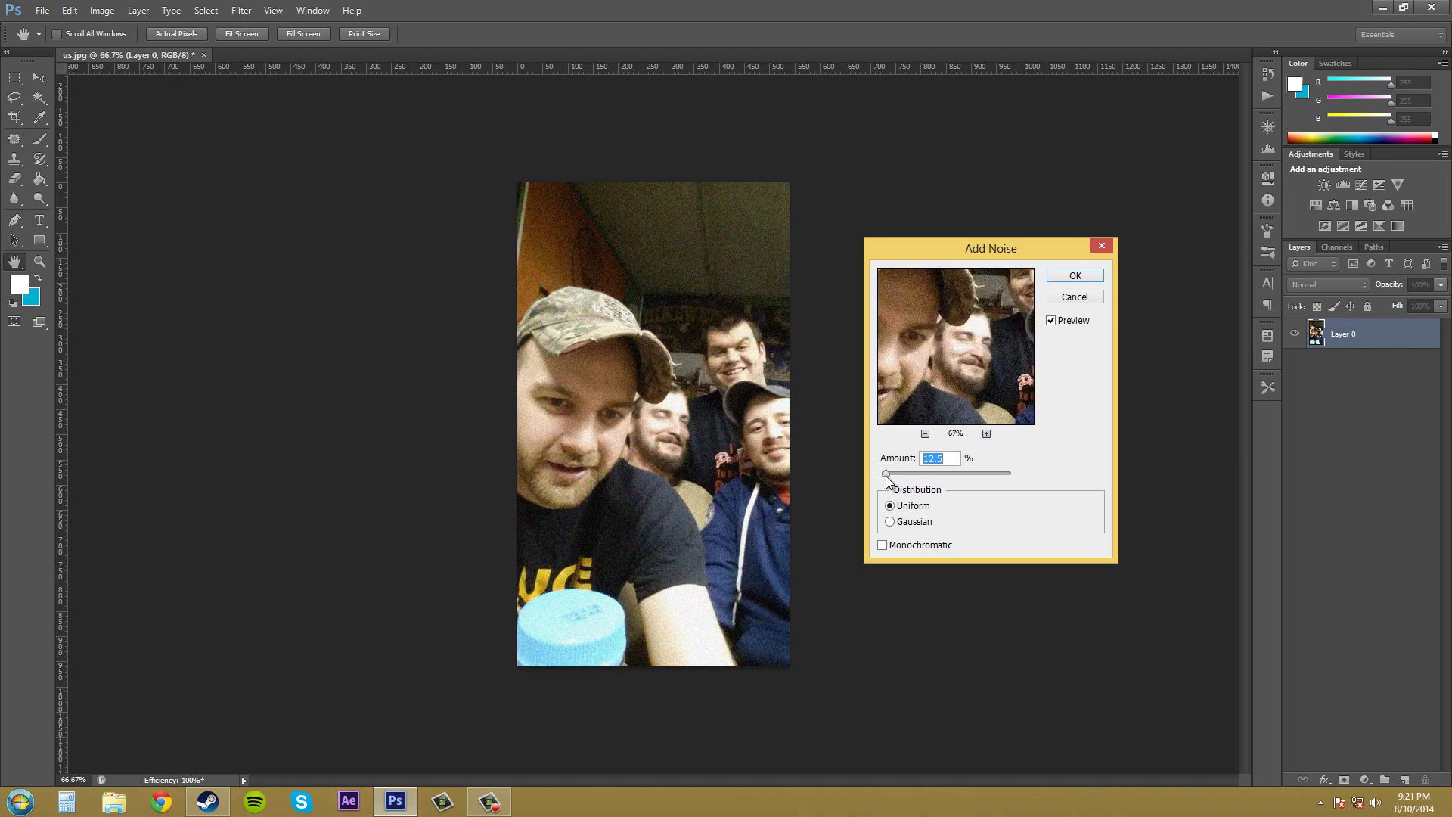
# - Try Uniform noise amounts of 143.59% and about 296%, and lower the amount to 9.51%
pyautogui.moveTo(887, 475); pyautogui.dragTo(929, 476)
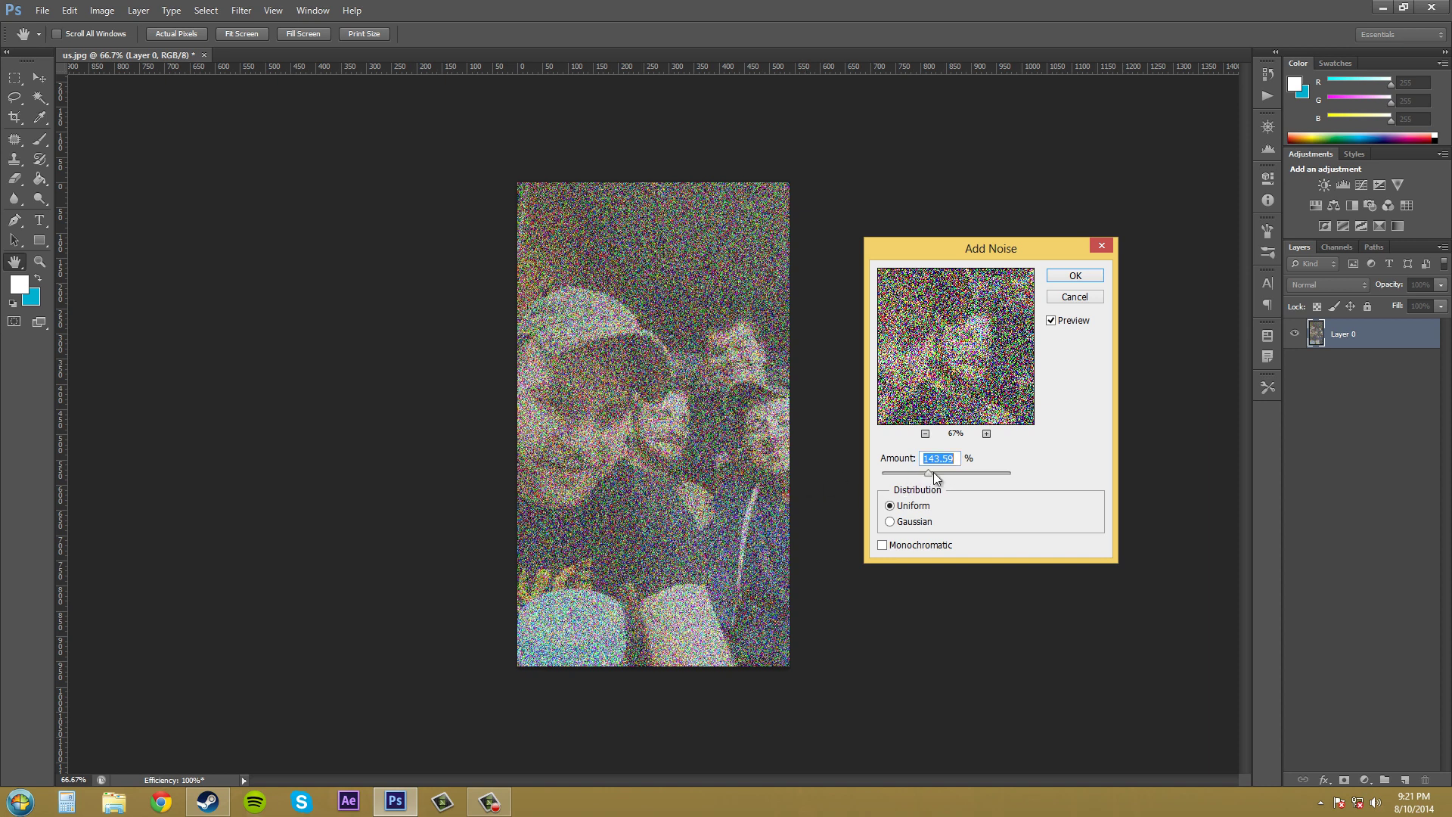
pyautogui.moveTo(934, 472); pyautogui.dragTo(956, 472)
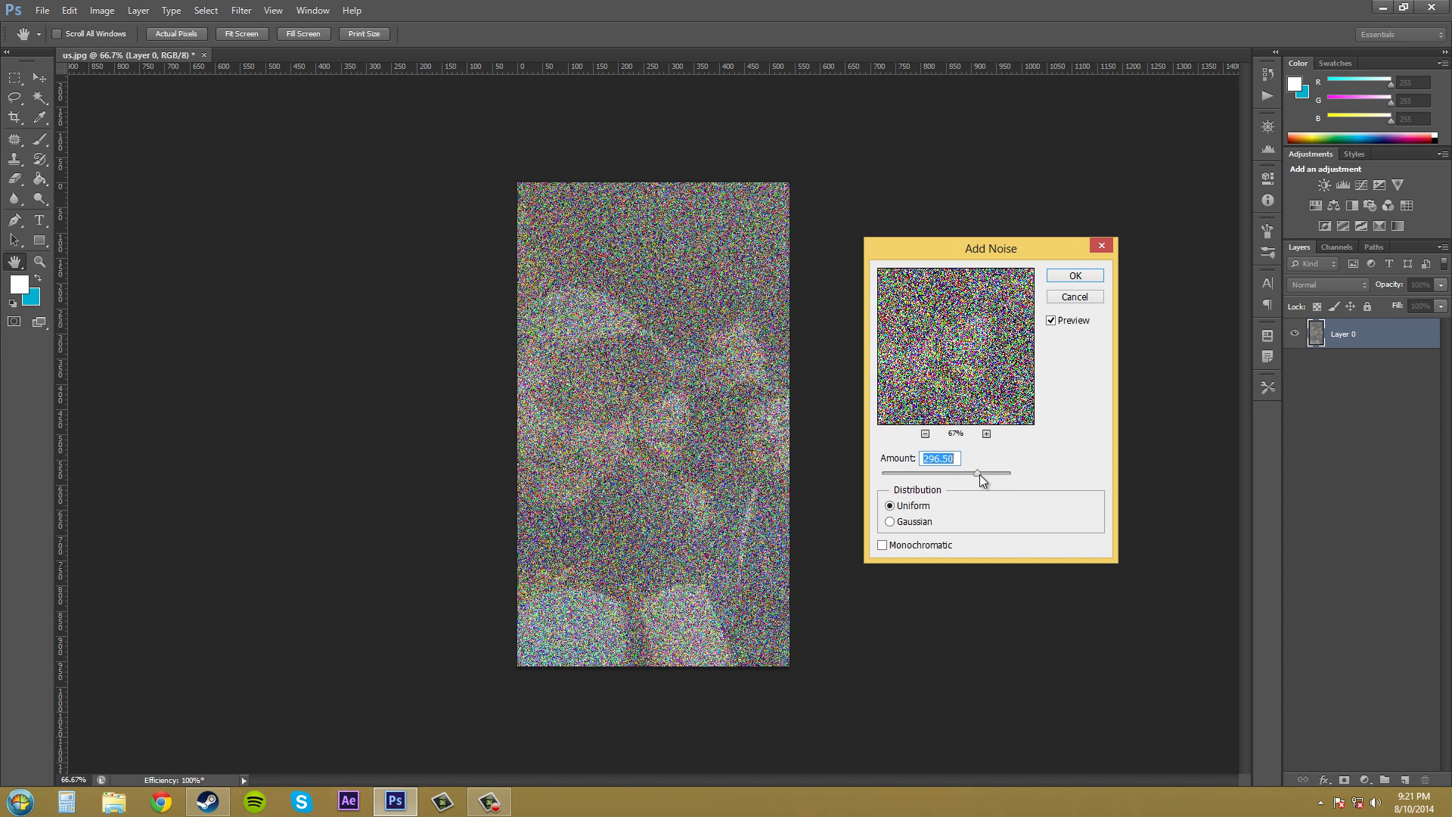
pyautogui.moveTo(903, 474); pyautogui.dragTo(887, 474)
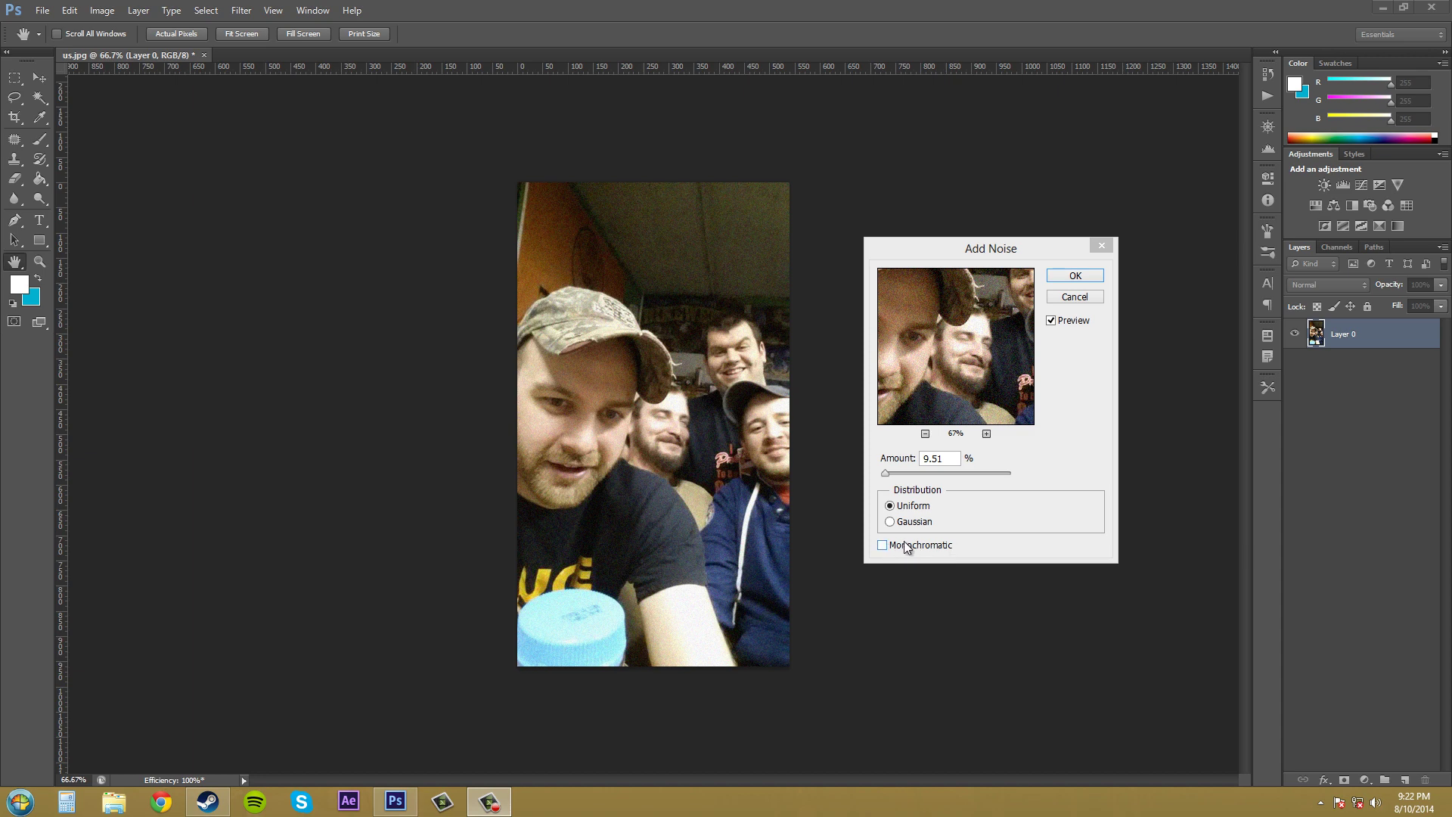
# - Try a noise amount of 37.74% with Gaussian distribution, and reduce it to 7.16%
pyautogui.click(885, 474)
pyautogui.moveTo(891, 474); pyautogui.dragTo(895, 476)
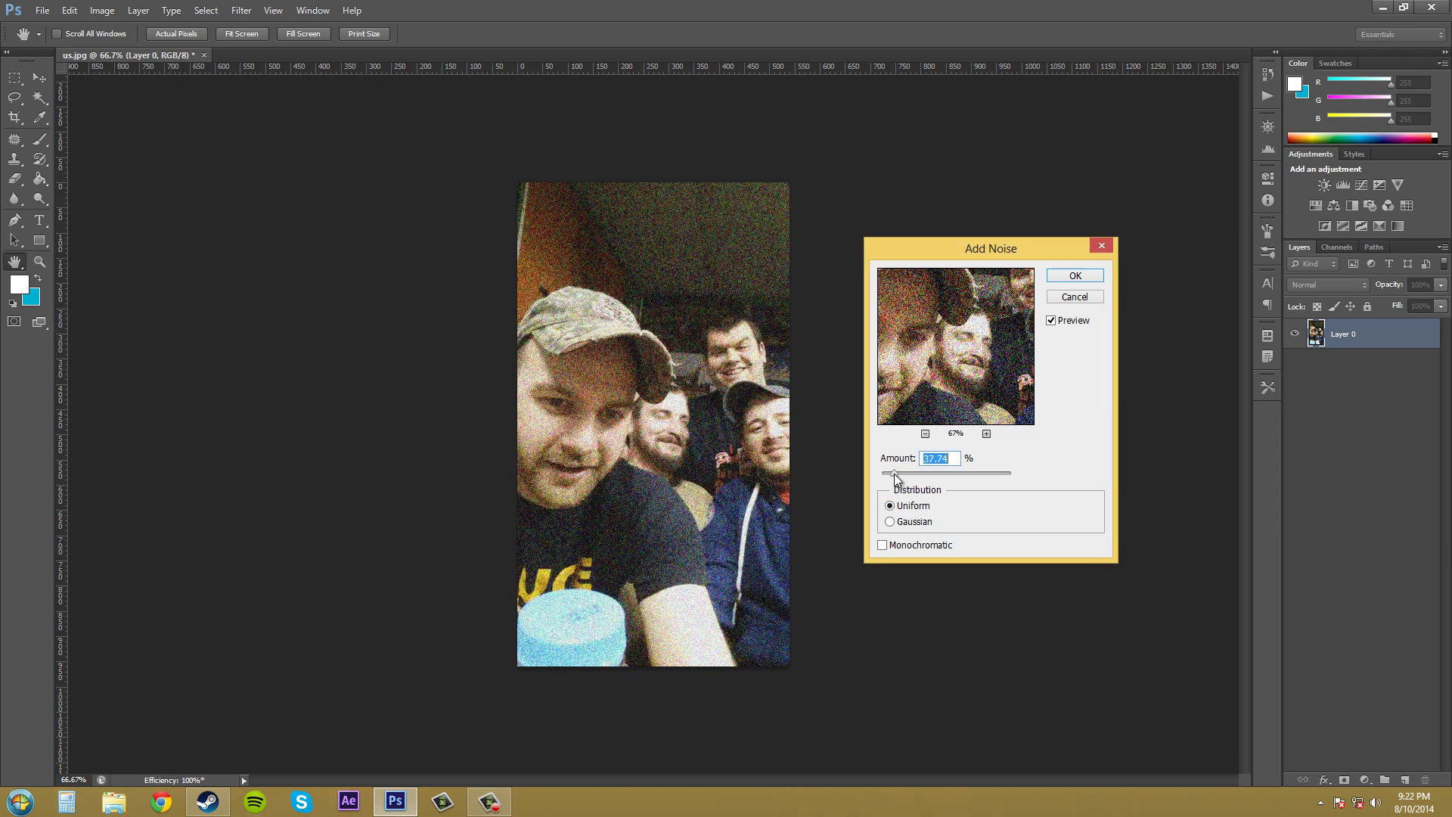
pyautogui.click(890, 521)
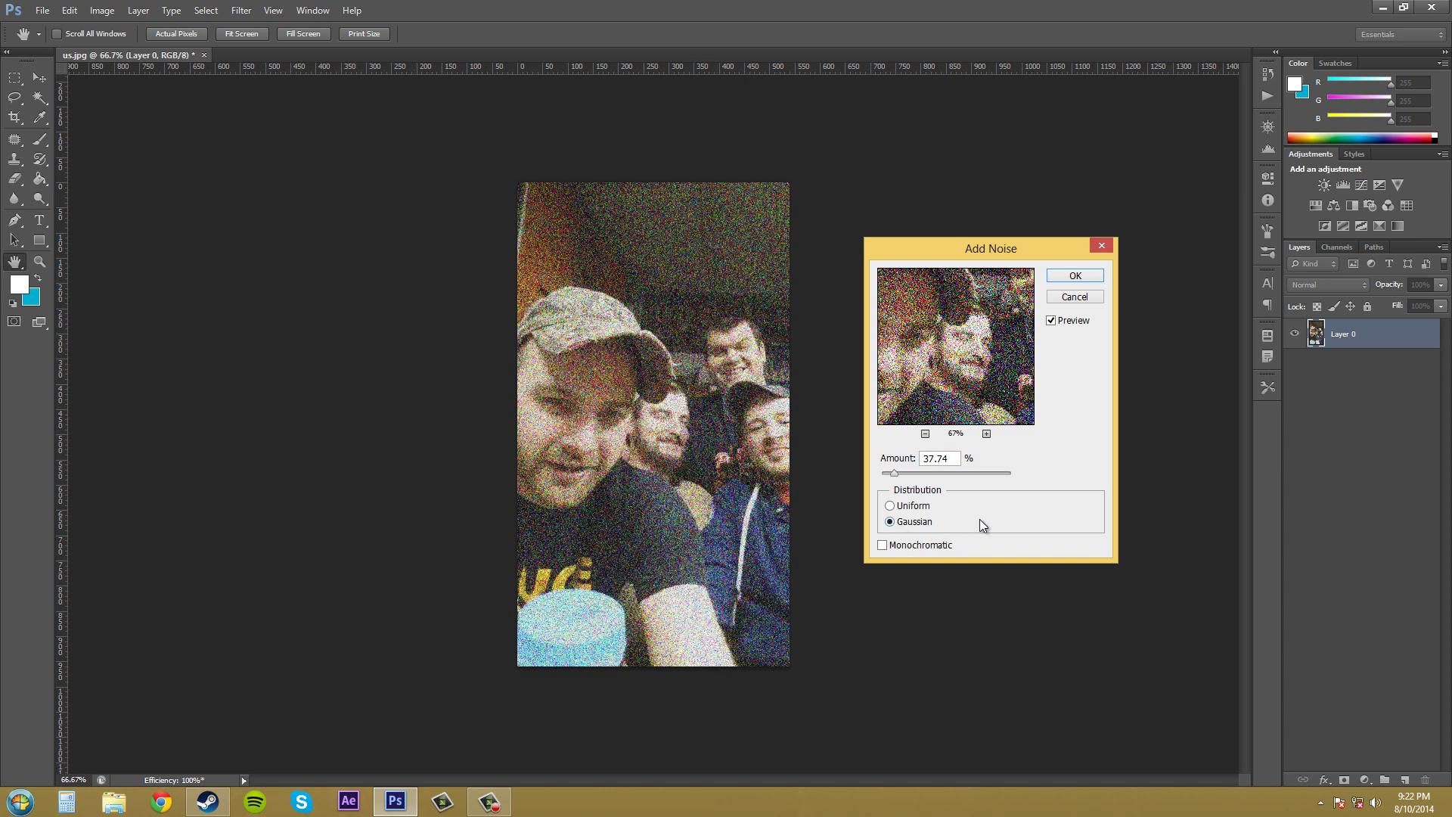
pyautogui.moveTo(896, 474); pyautogui.dragTo(886, 481)
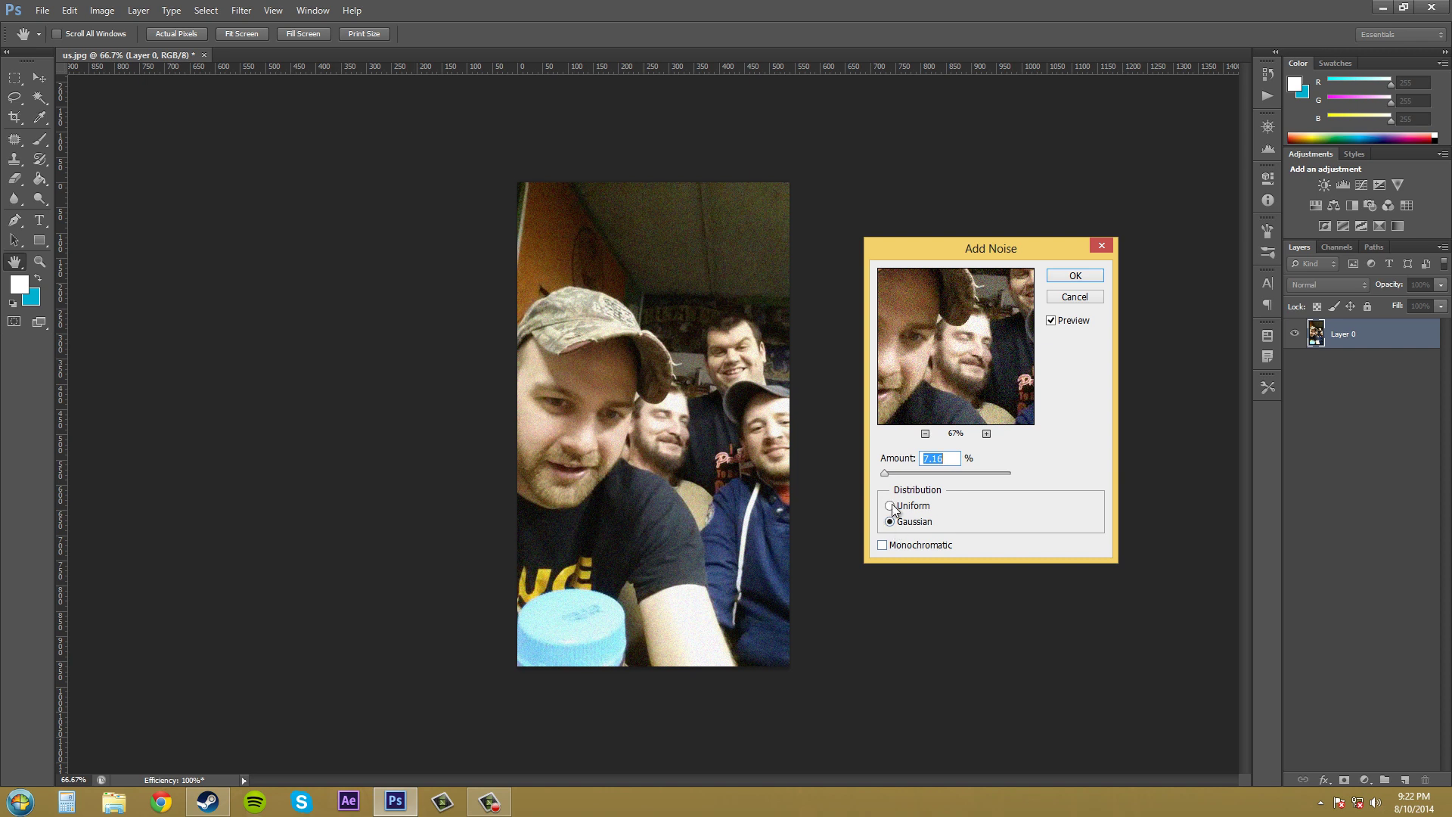
# - Apply a low amount of noise to the photo with Uniform distribution and Monochromatic enabled
pyautogui.click(916, 507)
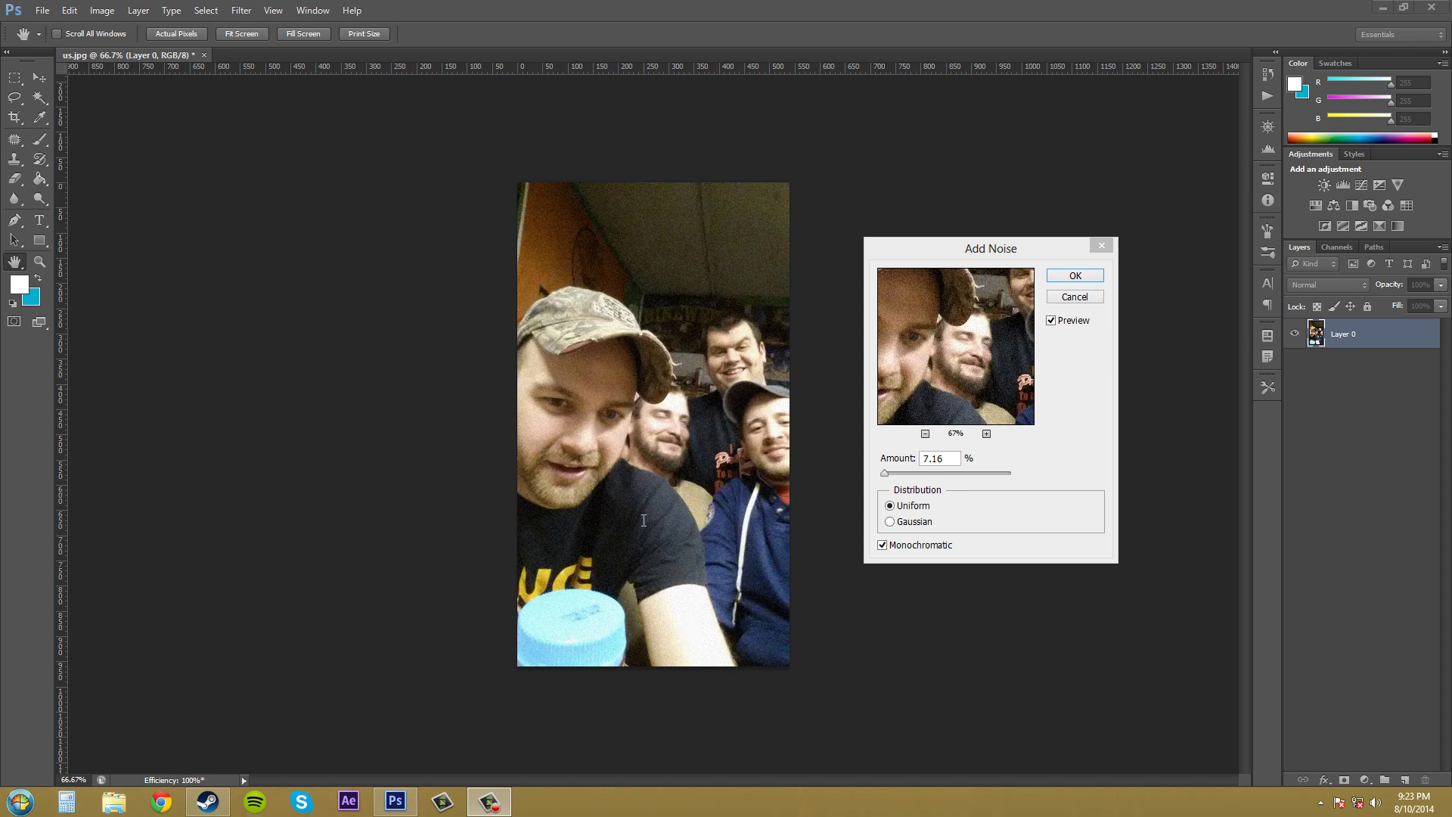
pyautogui.click(898, 475)
pyautogui.moveTo(913, 474); pyautogui.dragTo(882, 475)
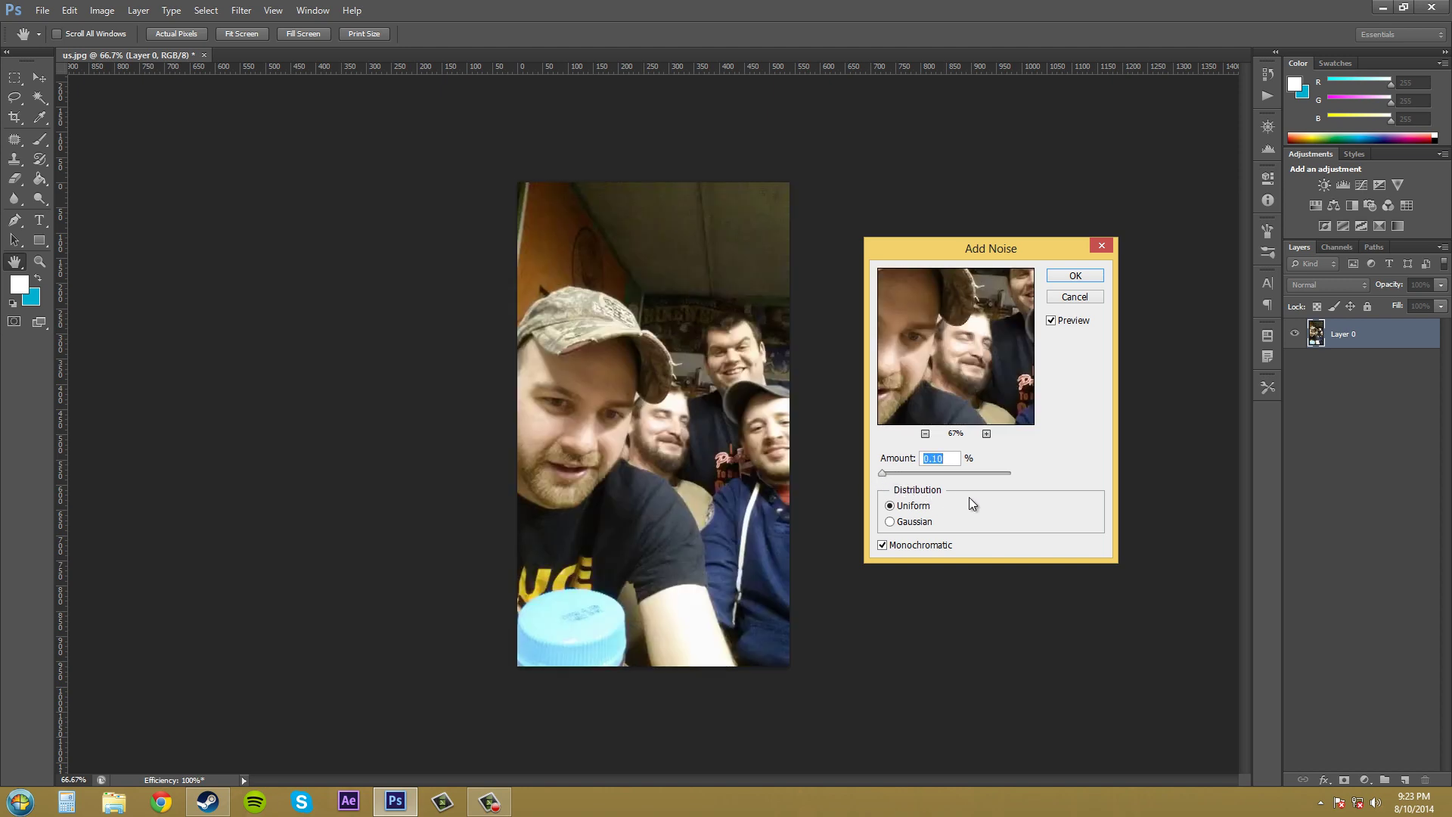
pyautogui.moveTo(891, 471); pyautogui.dragTo(884, 471)
pyautogui.click(1074, 276)
pyautogui.press('b')
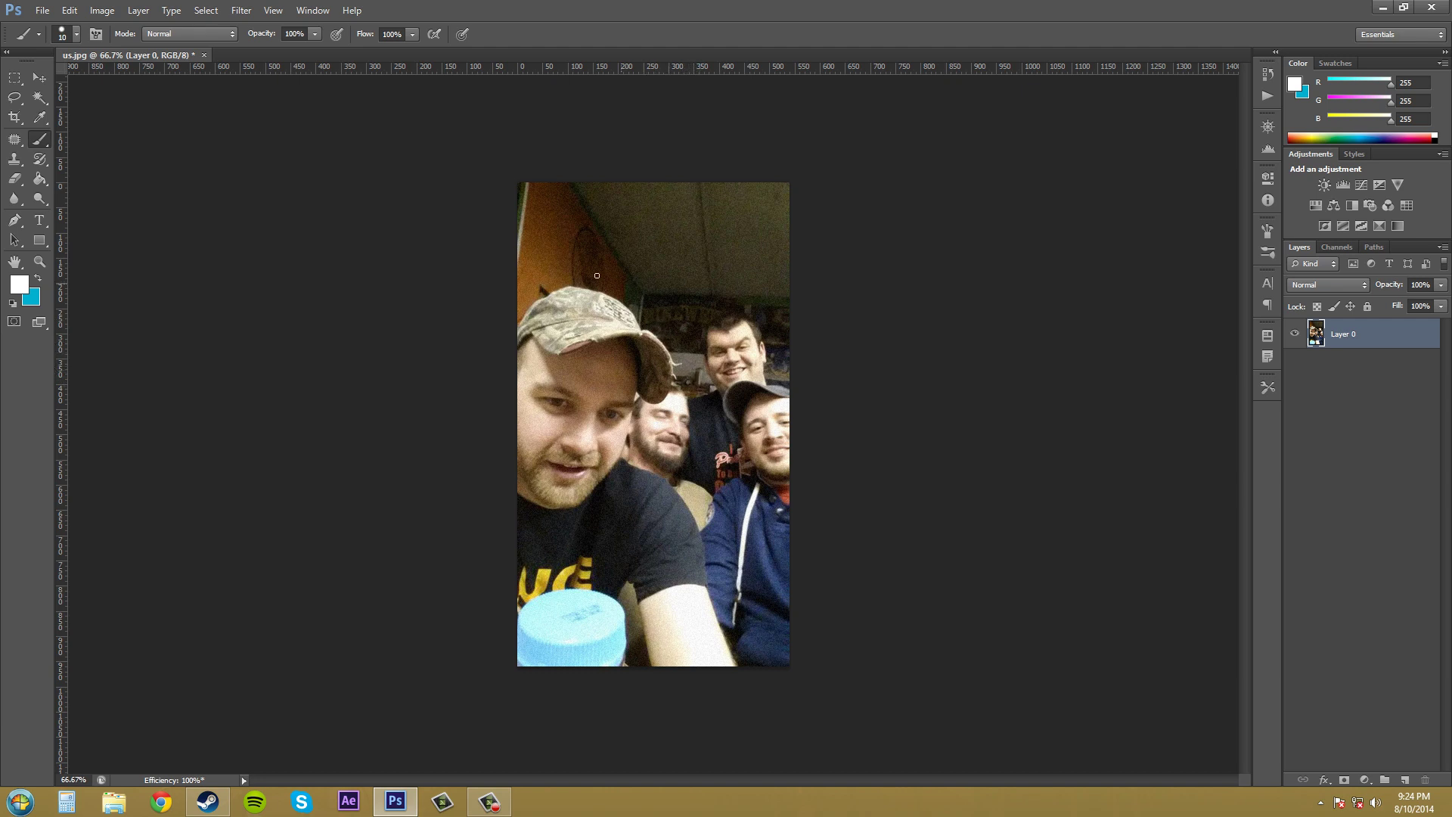
# - Toggle the photo layer's visibility off and on to check the noisy image
pyautogui.click(1294, 334)
pyautogui.click(1294, 333)
pyautogui.click(1294, 334)
pyautogui.click(1294, 333)
# - Compare the photo before and after Add Noise by switching between the Make Layer and Add Noise history states
pyautogui.click(1267, 79)
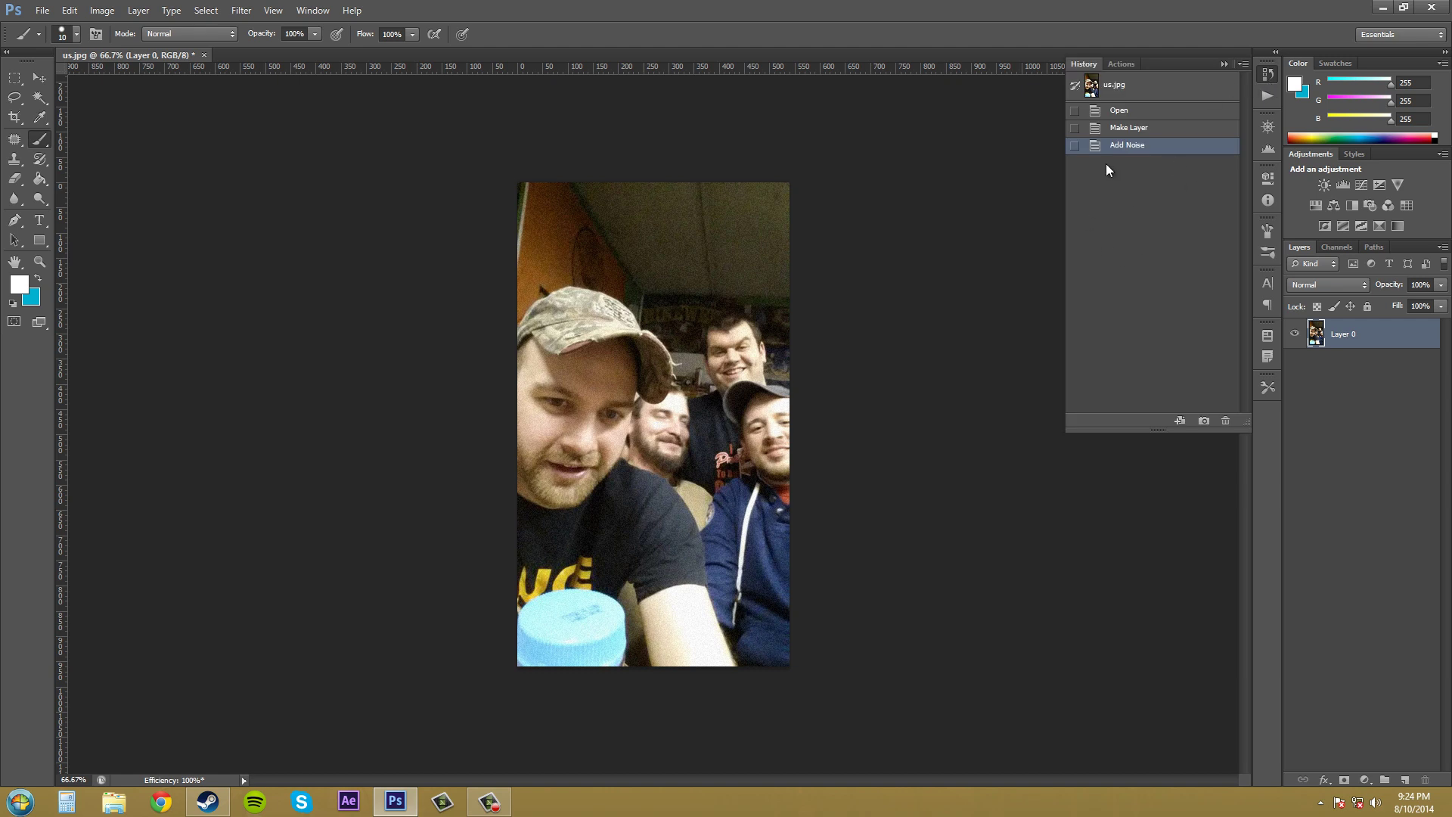
pyautogui.click(1138, 129)
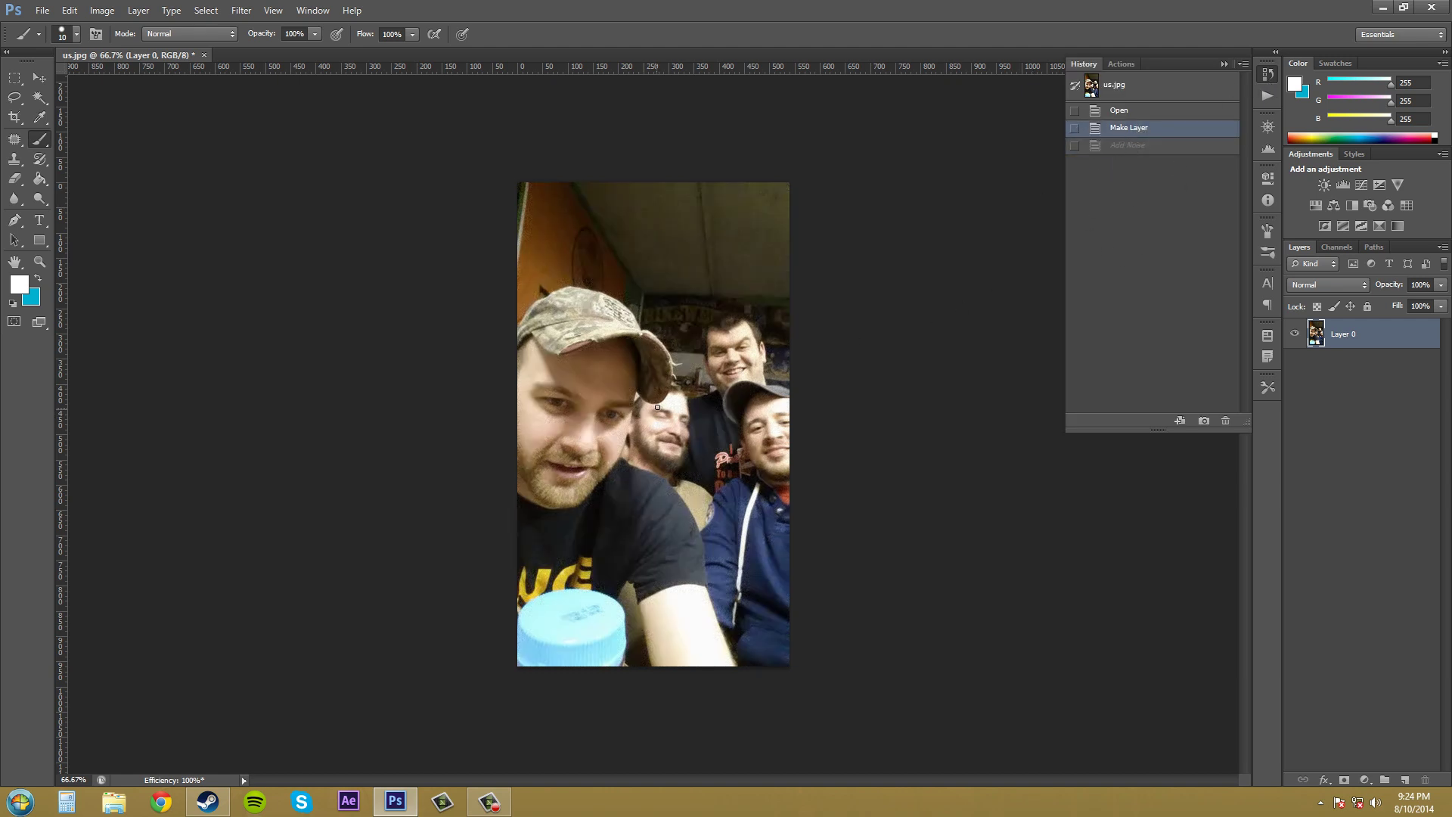
pyautogui.click(1138, 145)
pyautogui.click(1330, 560)
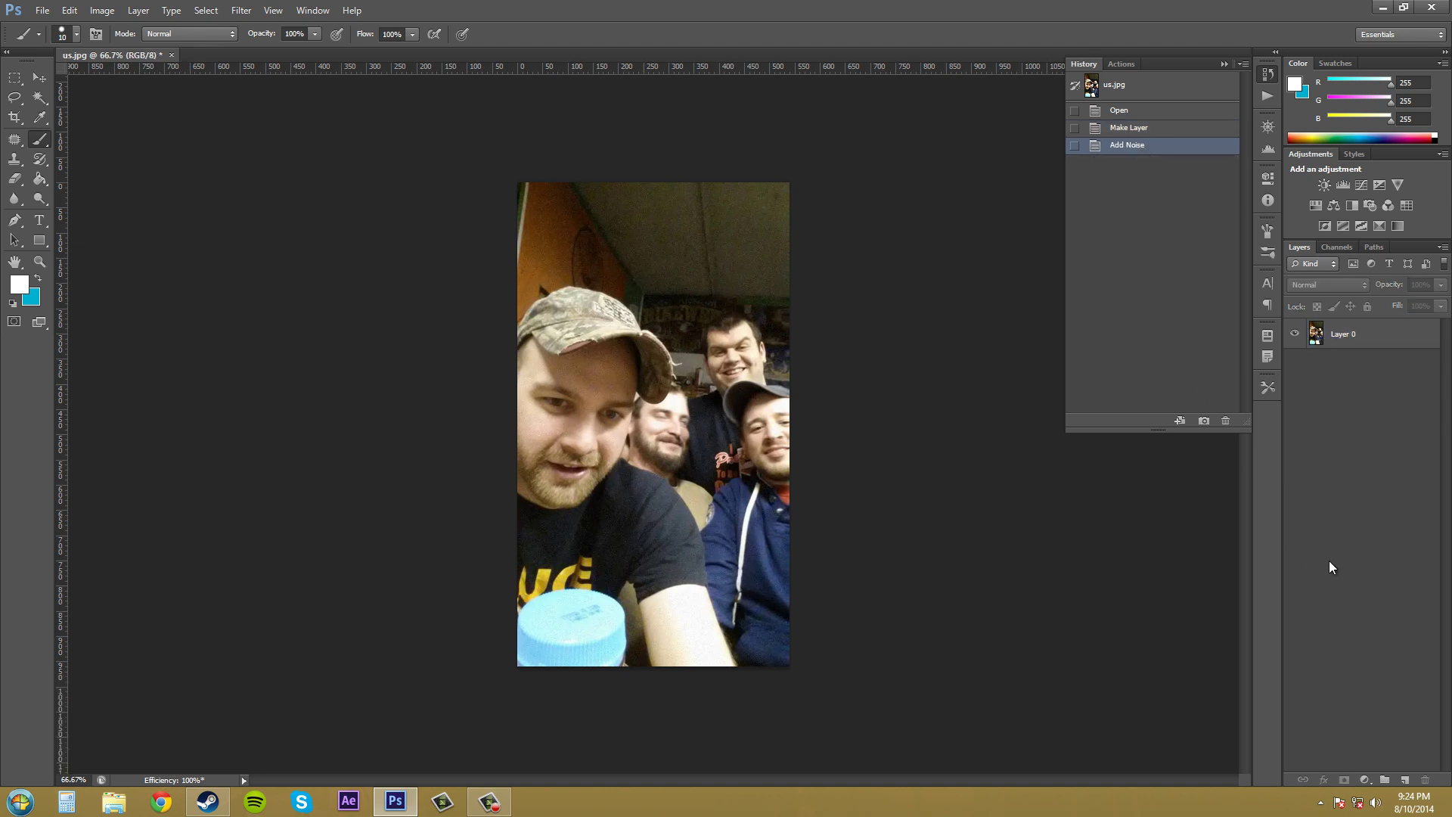
pyautogui.click(1223, 64)
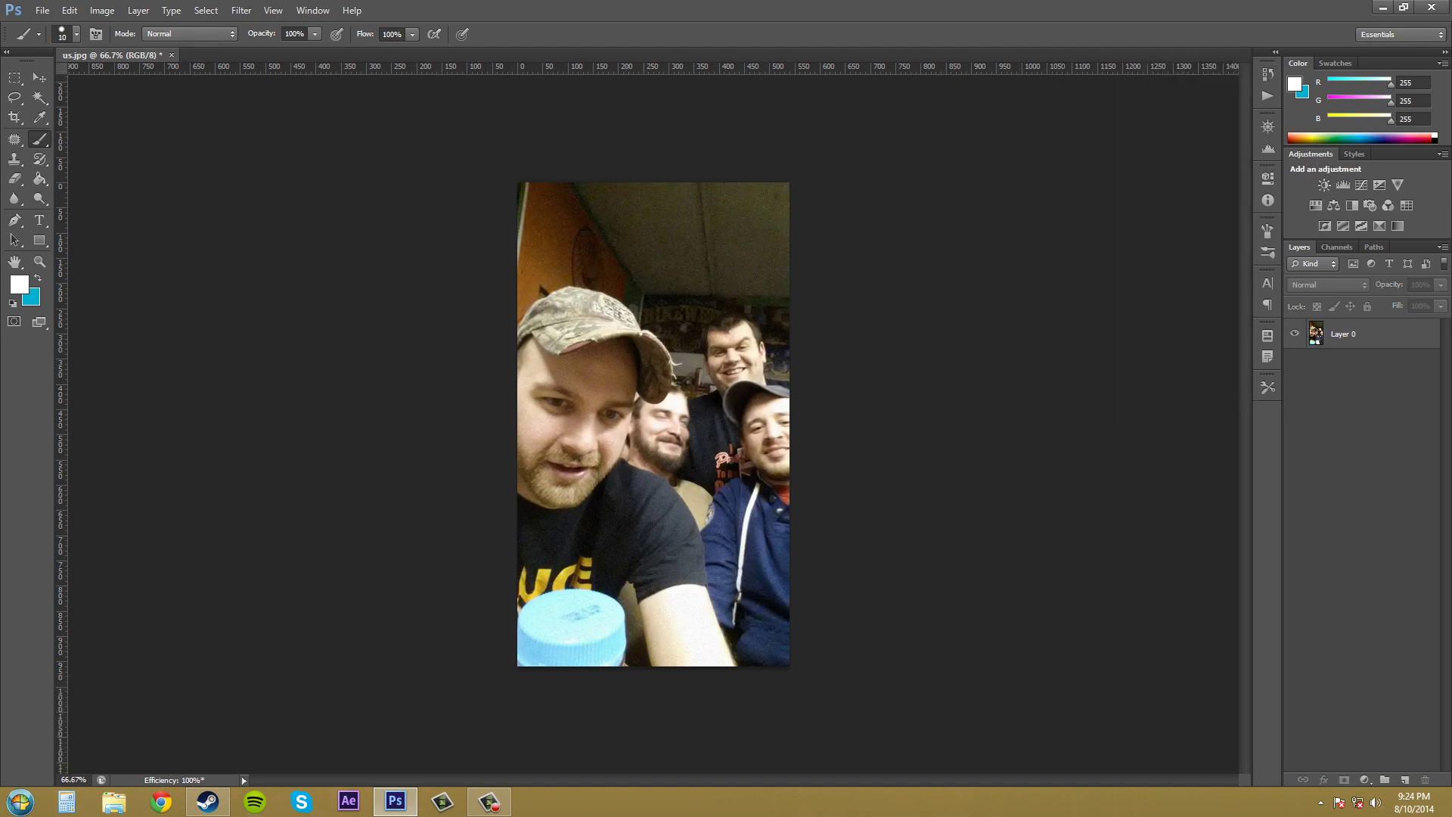
pyautogui.press('F9')
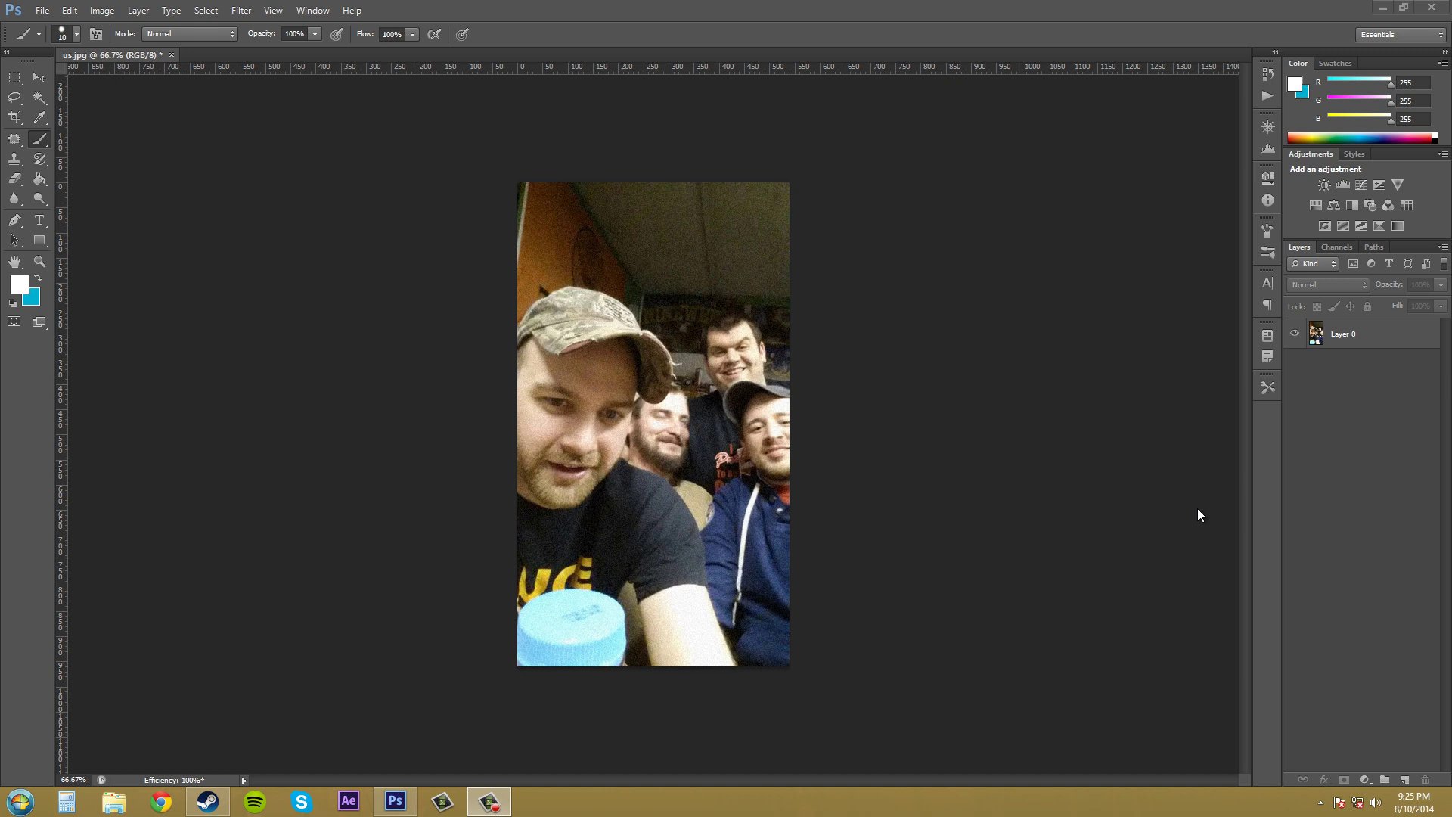